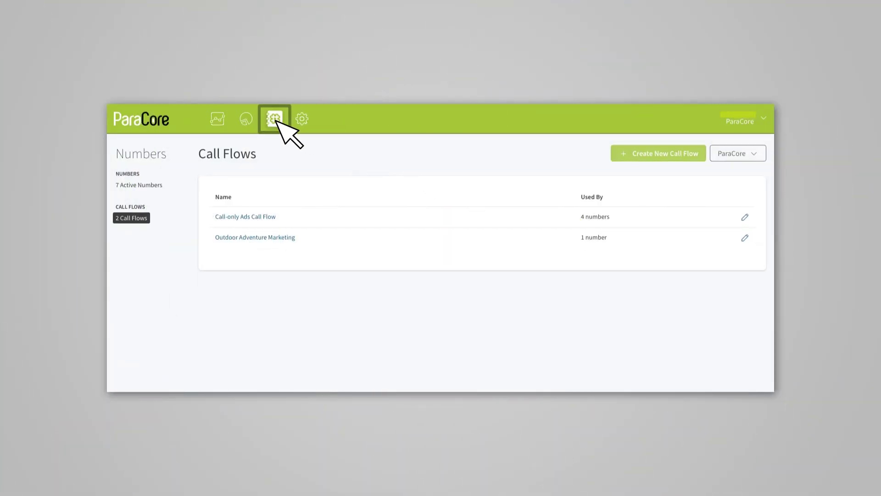
Begin a new call flow with recording on, a greeting step, then a Dial step
{"action": "left_click", "coordinate": [642, 153]}
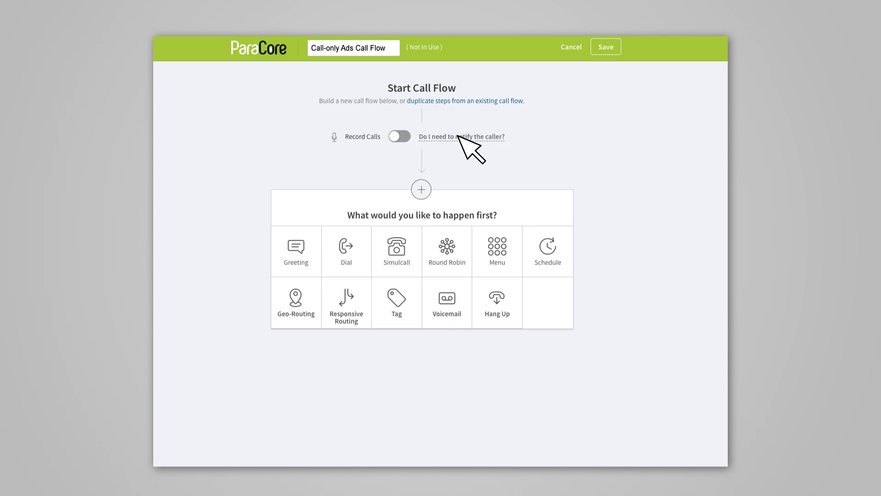
{"action": "left_click", "coordinate": [401, 135]}
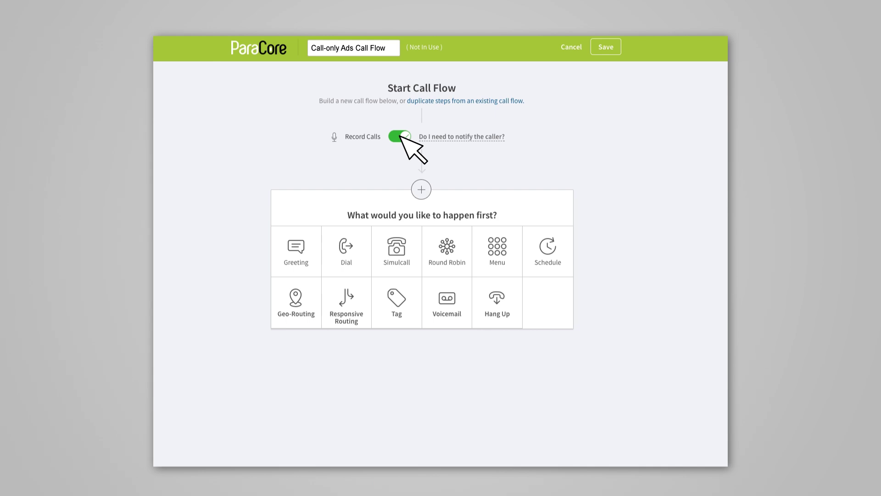
{"action": "left_click", "coordinate": [301, 256]}
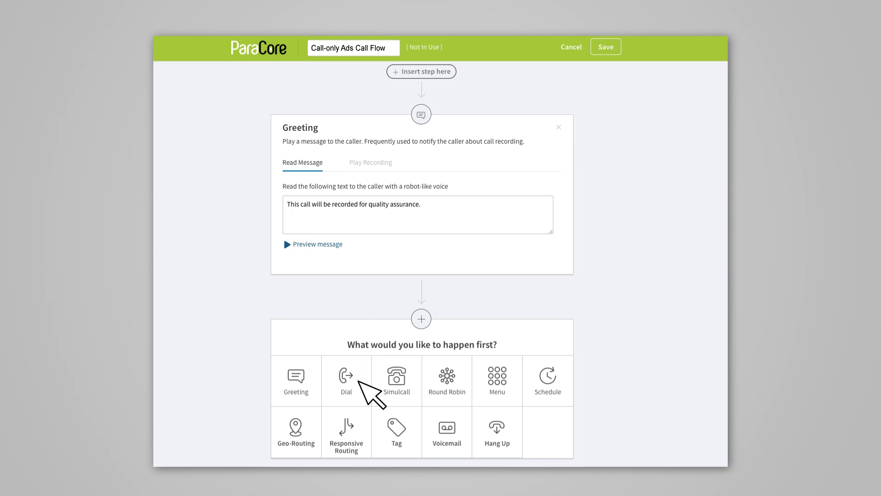
{"action": "left_click", "coordinate": [358, 379]}
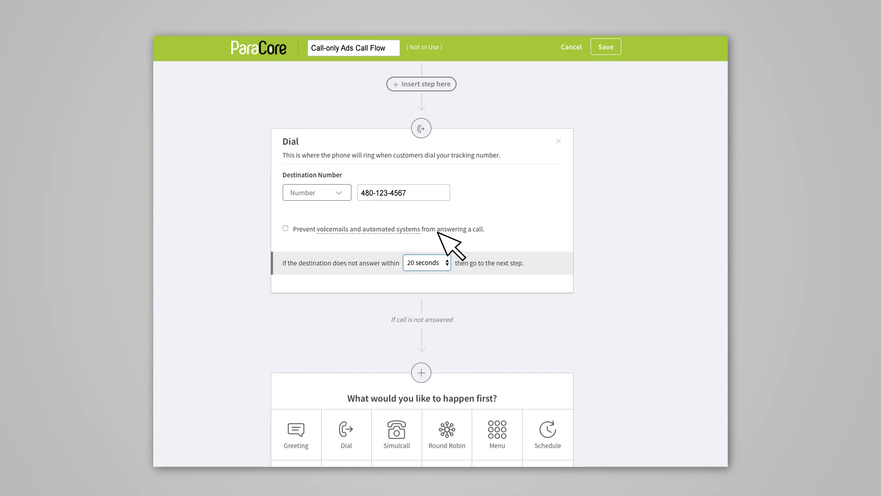
Review the no-answer timeout options for the Dial step, keeping 20 seconds
{"action": "left_click", "coordinate": [439, 262]}
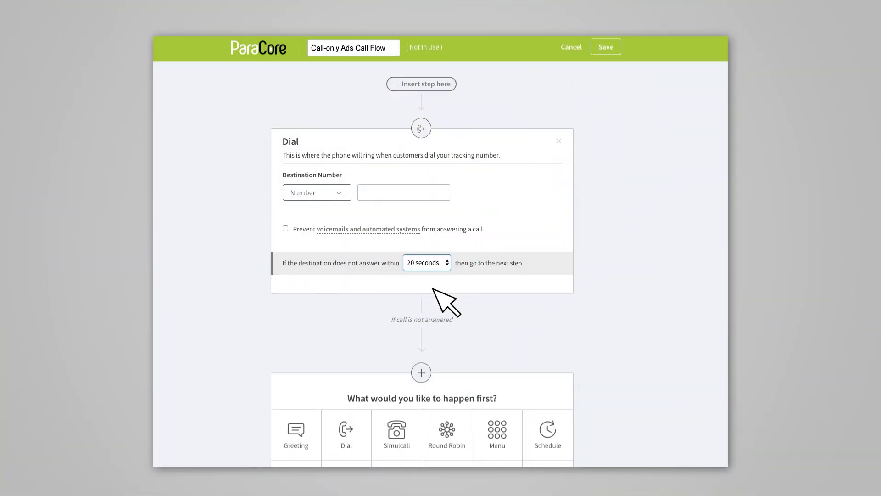
{"action": "left_click", "coordinate": [411, 428]}
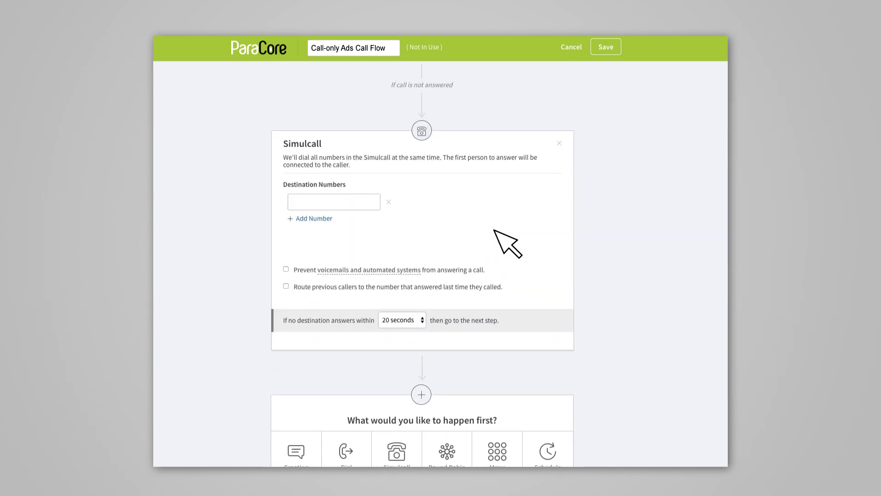
{"action": "left_click", "coordinate": [367, 201]}
{"action": "type", "text": "(480)123-12"}
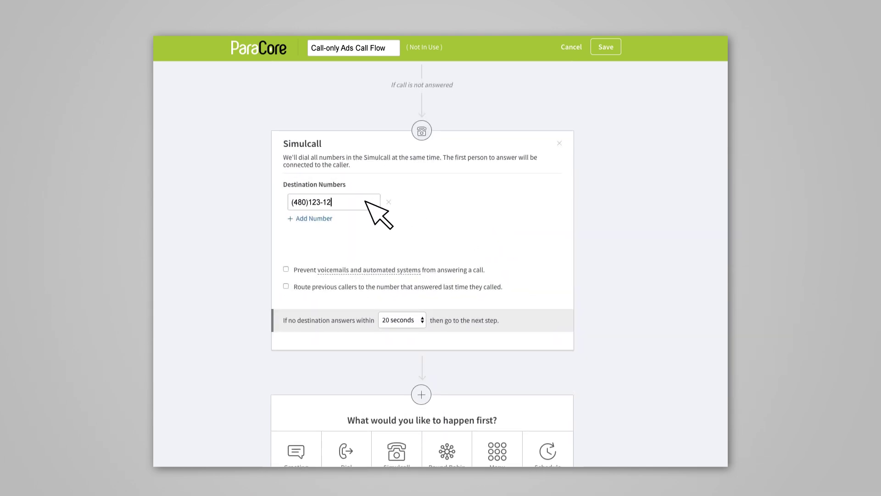
{"action": "type", "text": "34"}
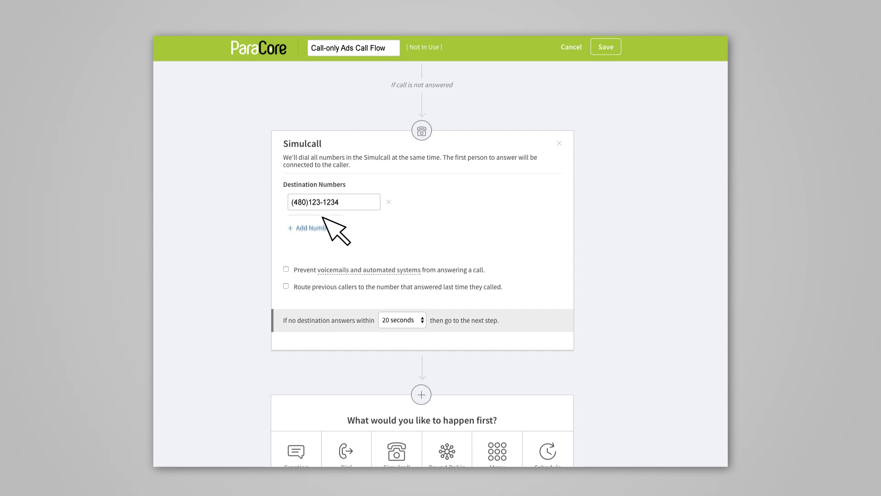
{"action": "left_click", "coordinate": [311, 219]}
{"action": "type", "text": "(480)555-"}
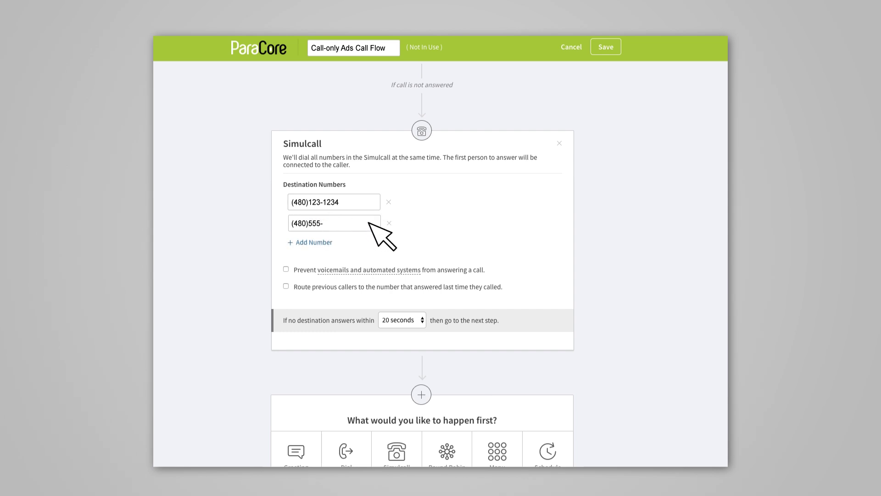
{"action": "type", "text": "5555"}
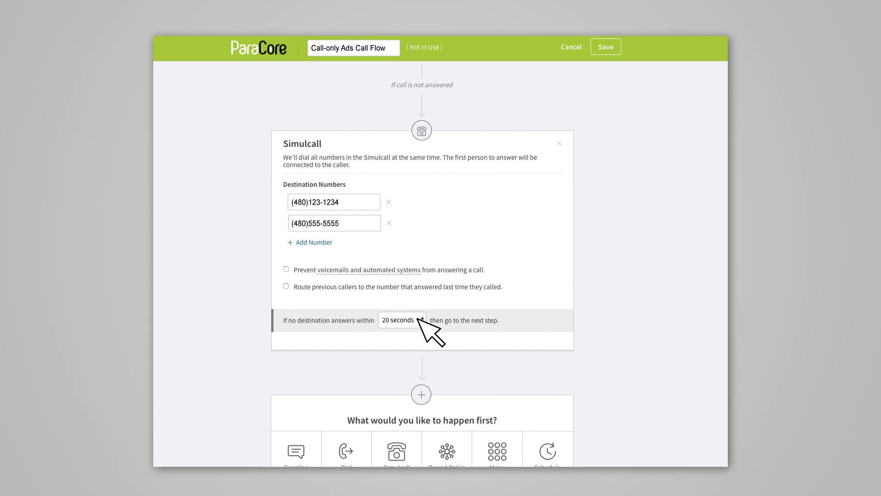
{"action": "scroll", "coordinate": [430, 334], "scroll_direction": "down", "scroll_amount": 2}
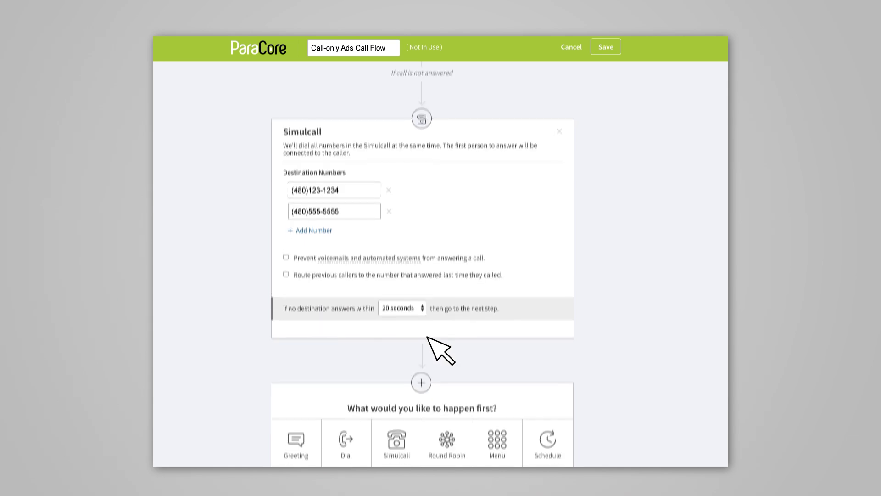
{"action": "left_click", "coordinate": [454, 406]}
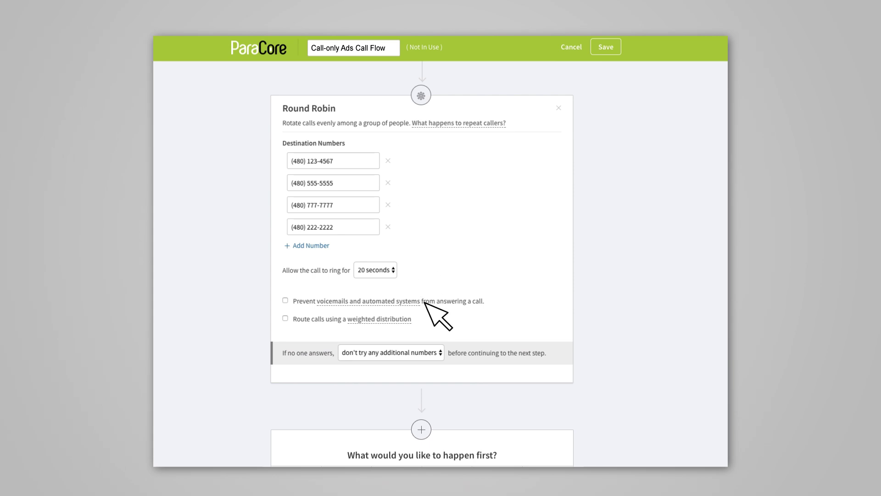
Route the Round Robin's four numbers by weighted distribution, 25% each
{"action": "left_click", "coordinate": [285, 318]}
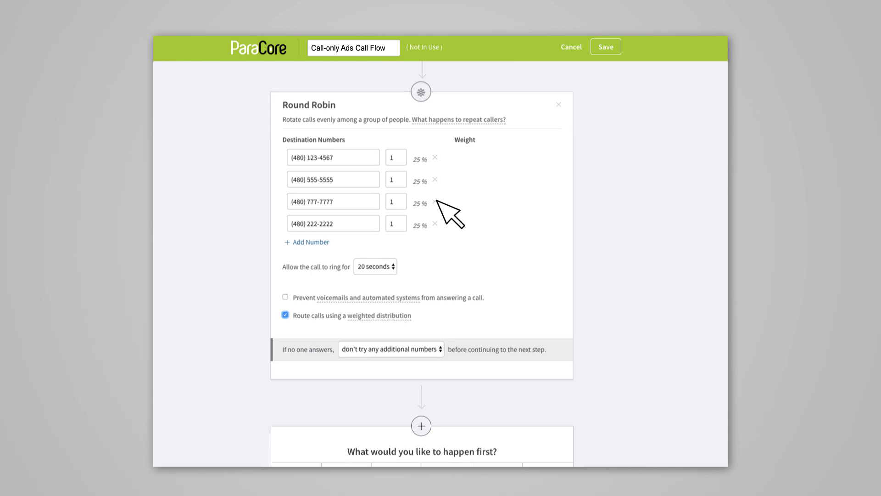
{"action": "scroll", "coordinate": [468, 276], "scroll_direction": "down", "scroll_amount": 2}
Add a Menu step (1 for Sales, 2 for Support) and a Dial step for option 1
{"action": "left_click", "coordinate": [511, 441]}
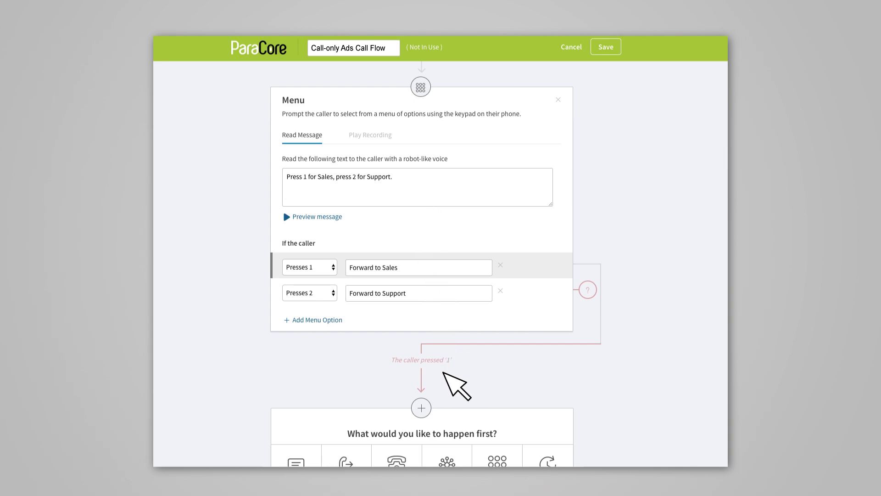
{"action": "scroll", "coordinate": [413, 392], "scroll_direction": "down", "scroll_amount": 2}
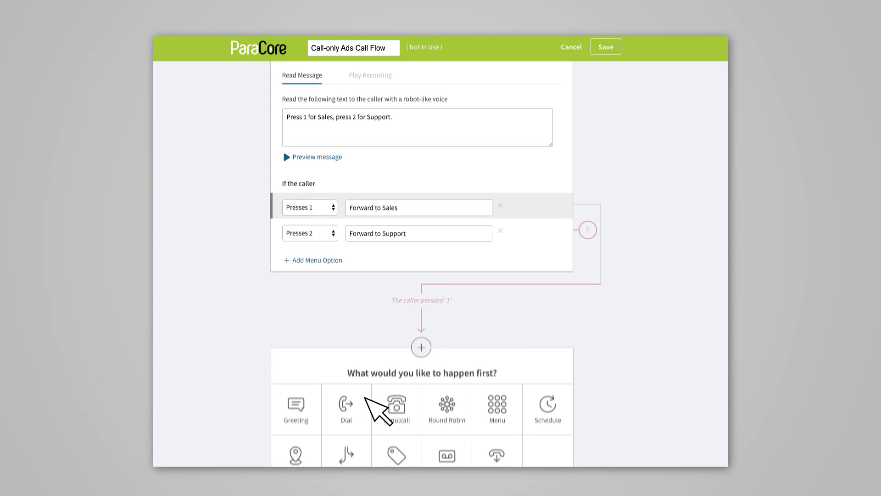
{"action": "left_click", "coordinate": [346, 398]}
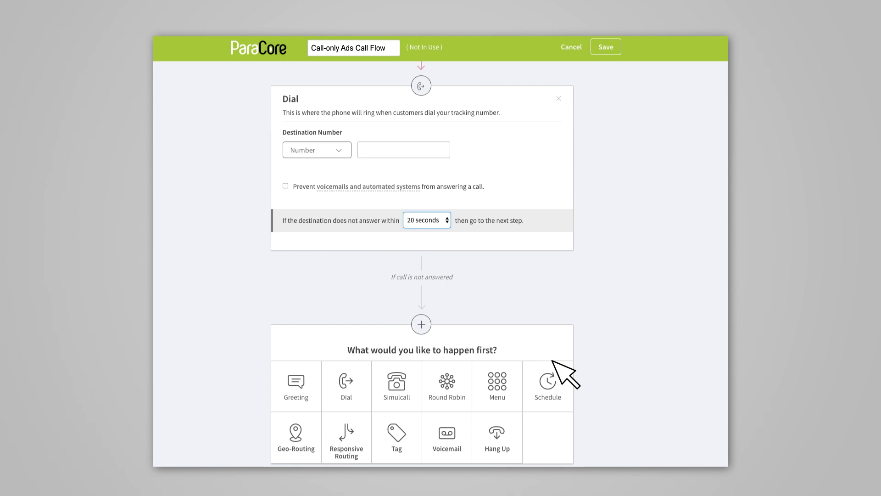
Add a Schedule step: weekends all day to Branch A, weekday hours to Branch B
{"action": "left_click", "coordinate": [559, 375]}
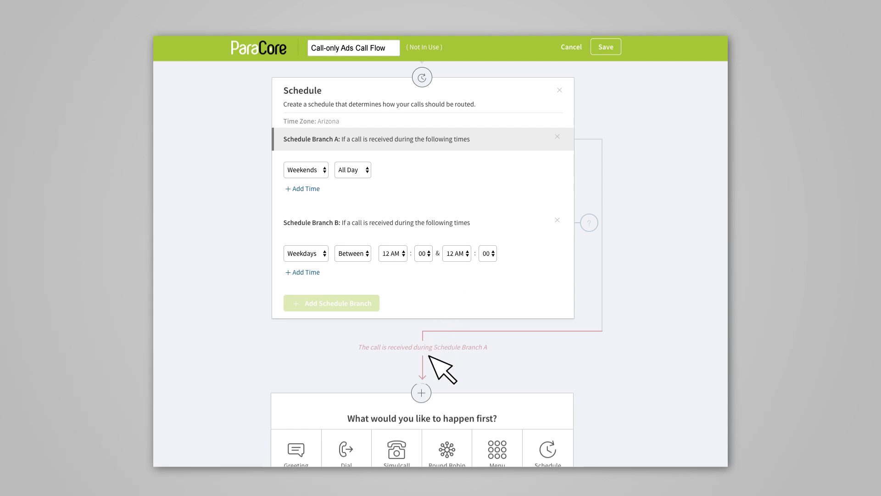
{"action": "scroll", "coordinate": [428, 356], "scroll_direction": "down", "scroll_amount": 1}
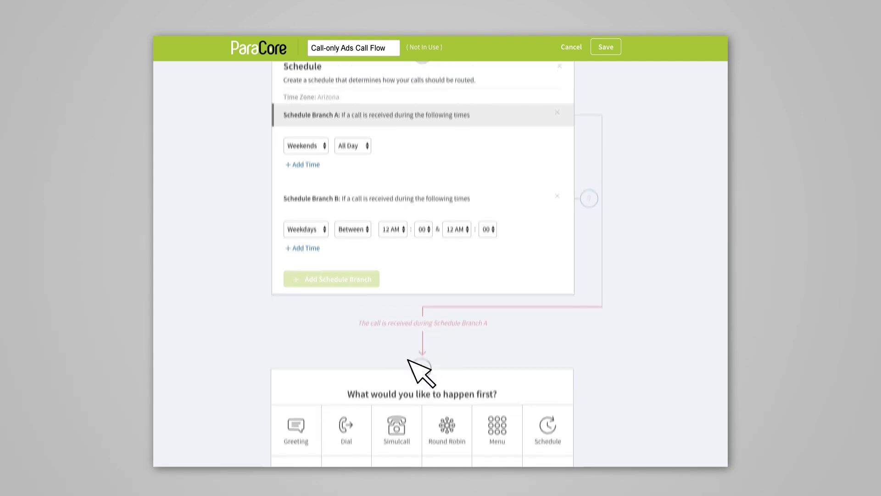
{"action": "scroll", "coordinate": [419, 374], "scroll_direction": "down", "scroll_amount": 1}
{"action": "scroll", "coordinate": [374, 374], "scroll_direction": "down", "scroll_amount": 1}
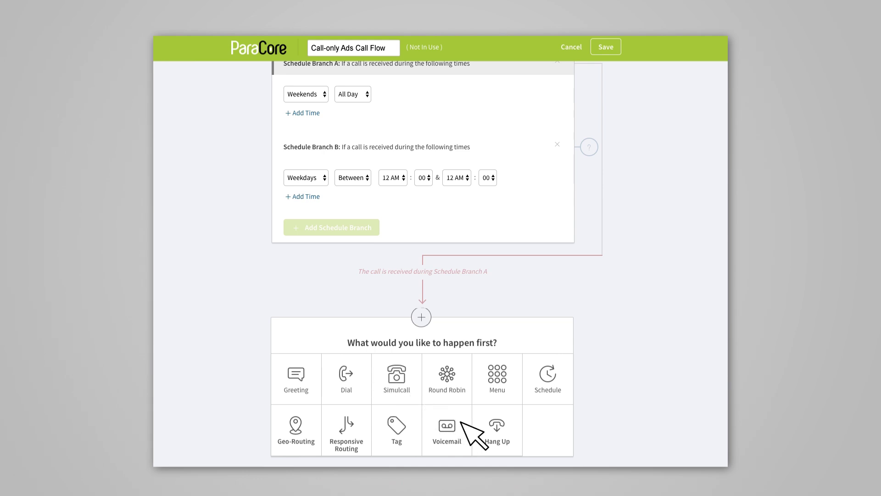
Add Geo-Routing with Location 1 on area codes 602, 928, 480, then switch to zip code 85282
{"action": "left_click", "coordinate": [313, 423]}
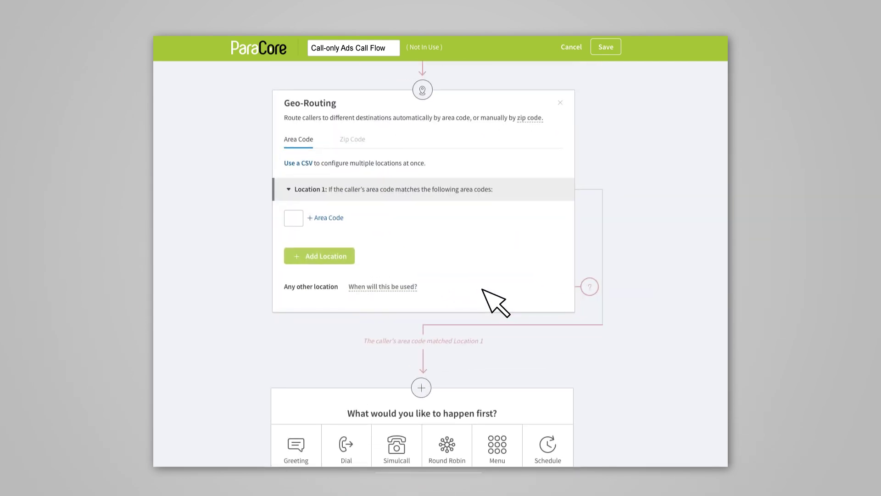
{"action": "left_click", "coordinate": [299, 218]}
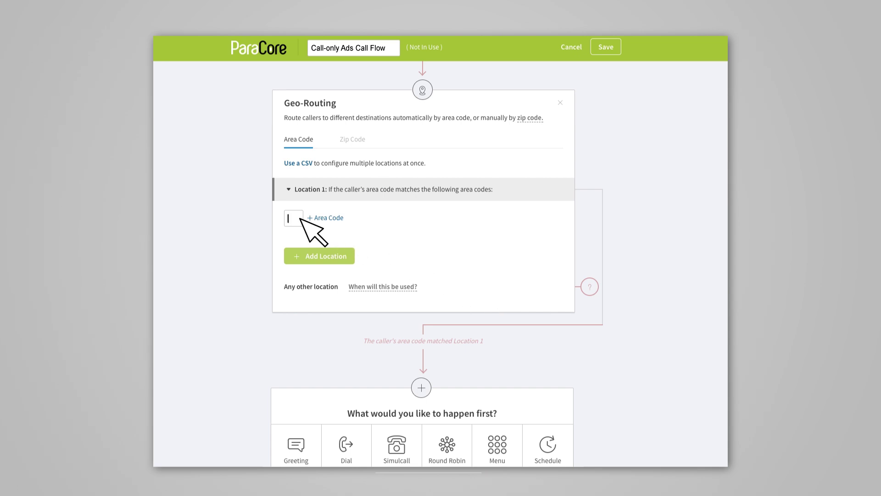
{"action": "type", "text": "602"}
{"action": "left_click", "coordinate": [330, 218]}
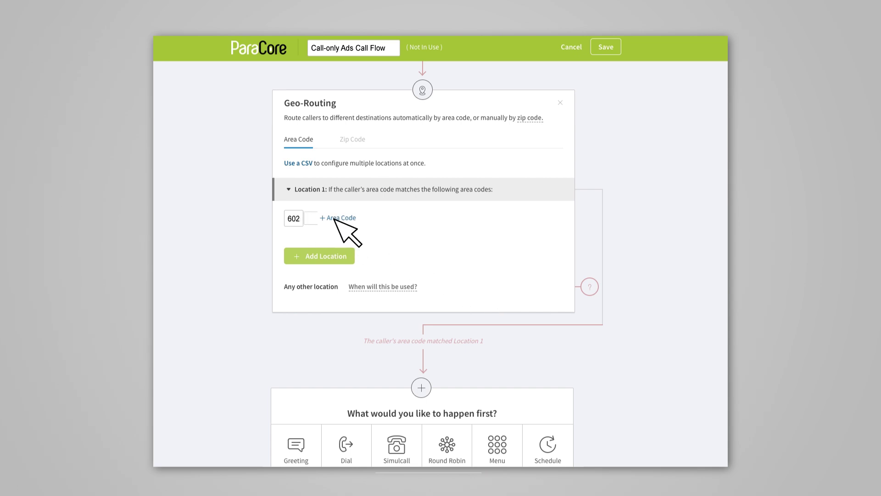
{"action": "type", "text": "928"}
{"action": "left_click", "coordinate": [335, 217]}
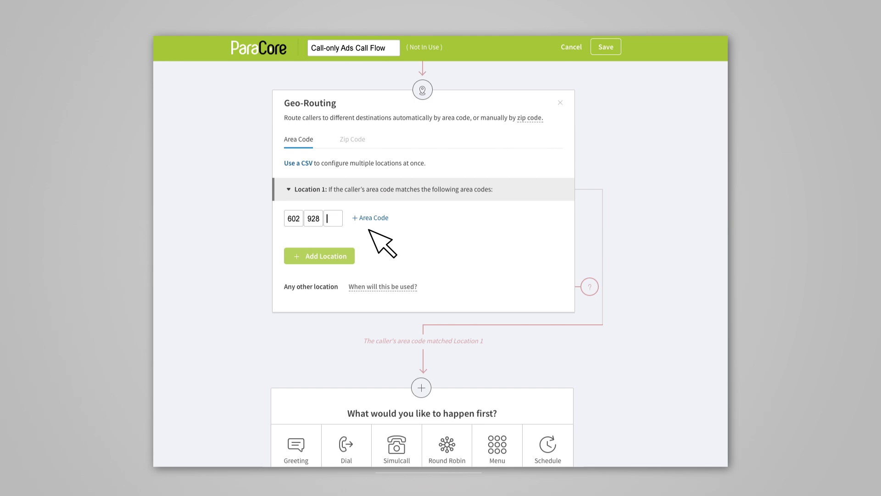
{"action": "type", "text": "480"}
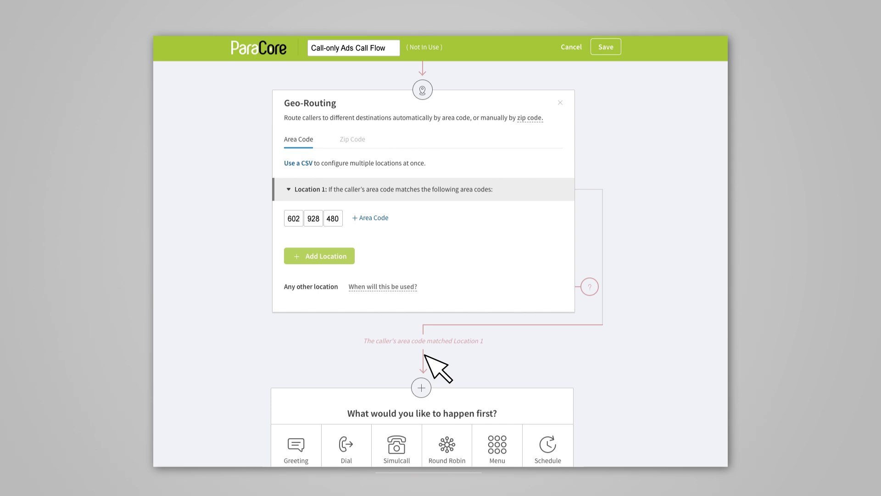
{"action": "left_click", "coordinate": [361, 140]}
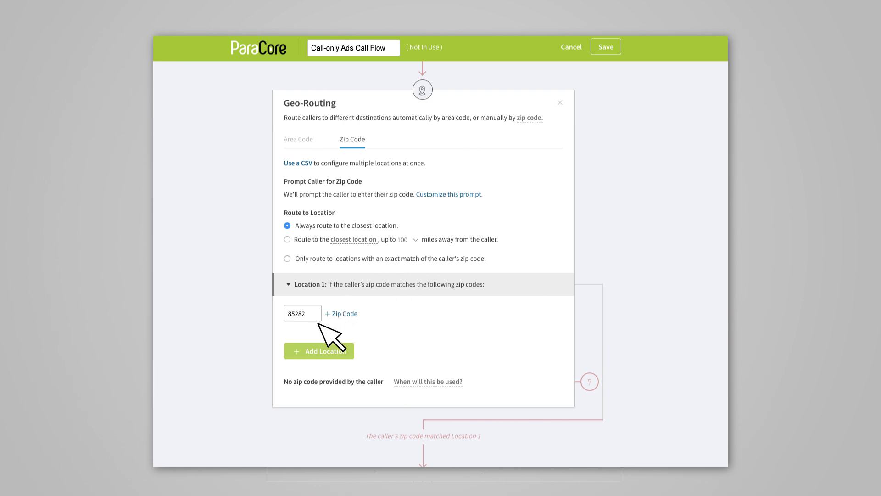
{"action": "scroll", "coordinate": [335, 350], "scroll_direction": "down", "scroll_amount": 5}
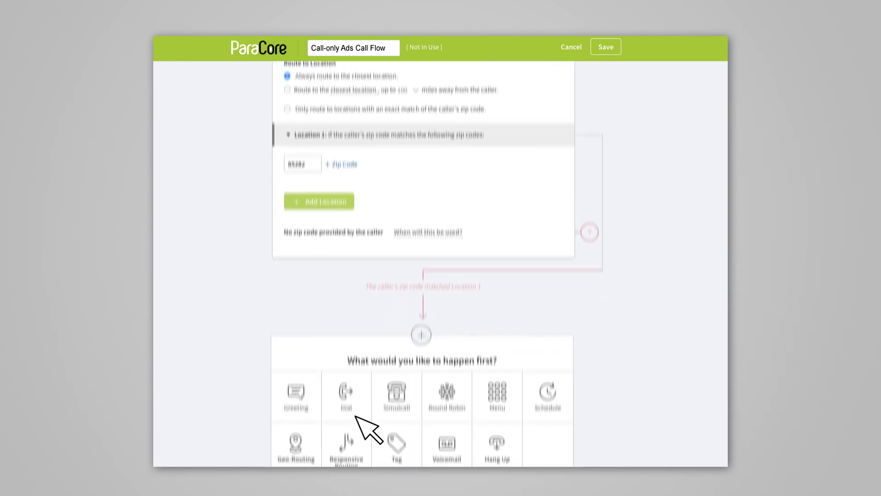
Add a Responsive Routing step with an empty Branch 1 criterion, then a Tag step
{"action": "left_click", "coordinate": [363, 430]}
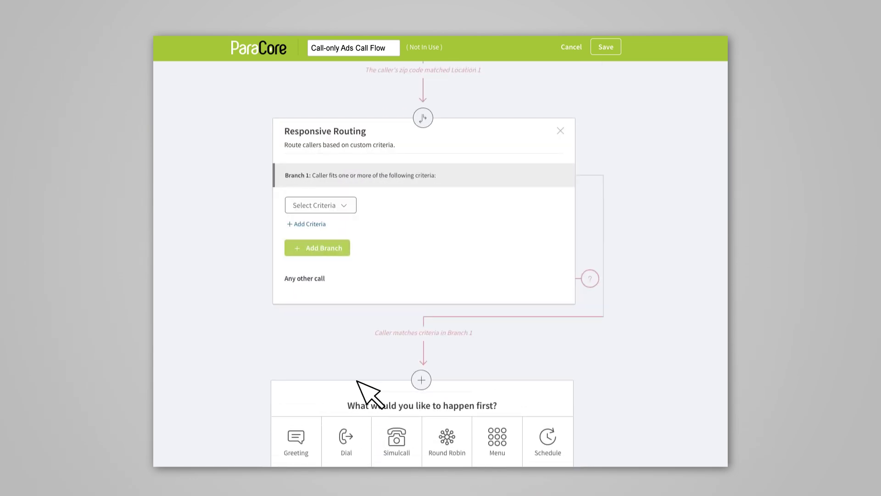
{"action": "left_click", "coordinate": [343, 201]}
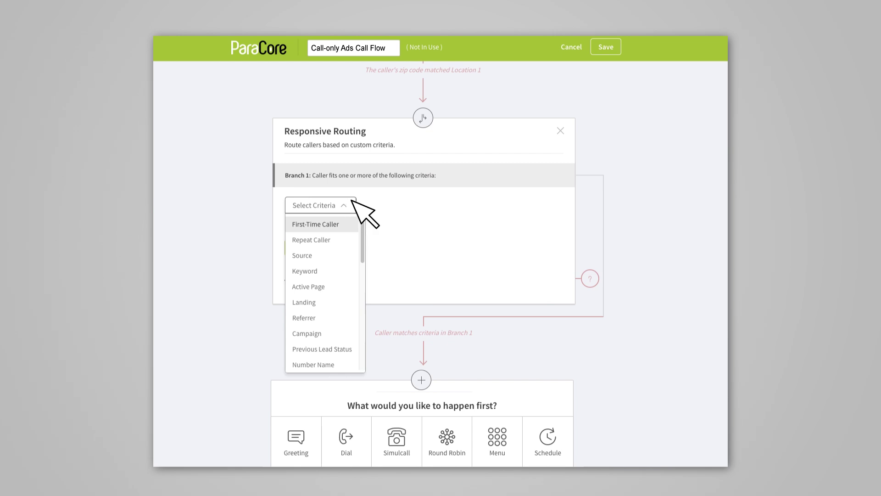
{"action": "left_click", "coordinate": [378, 202]}
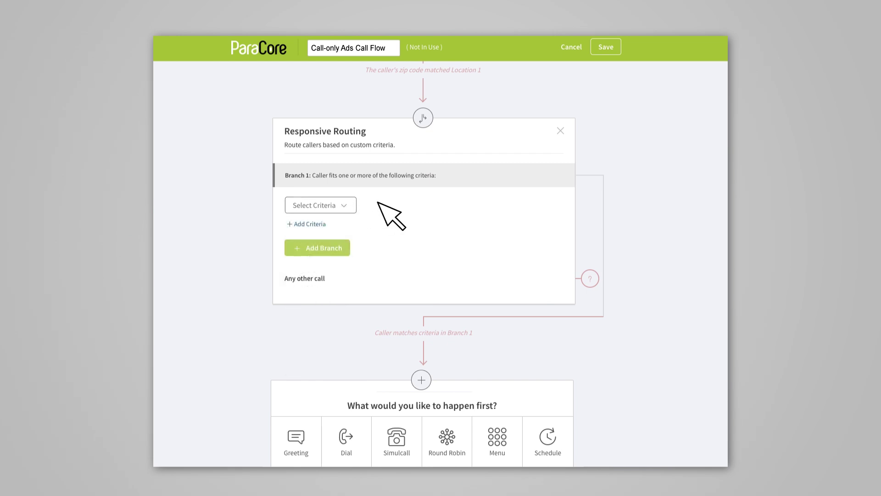
{"action": "scroll", "coordinate": [389, 275], "scroll_direction": "down", "scroll_amount": 2}
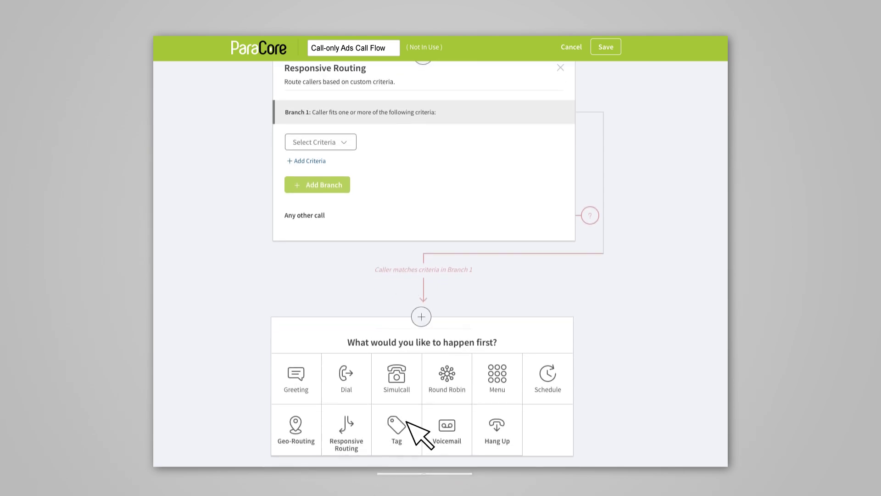
{"action": "left_click", "coordinate": [411, 425]}
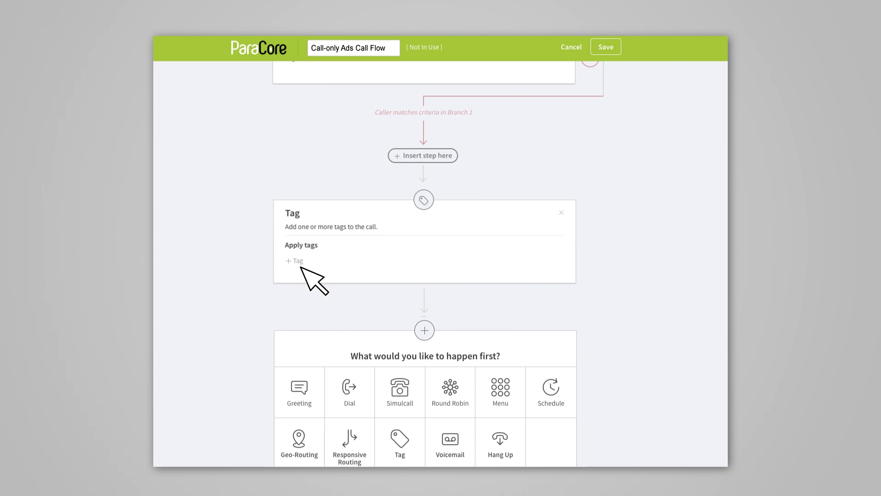
Tag the call as Missed Call and follow it with a Voicemail step
{"action": "left_click", "coordinate": [296, 260]}
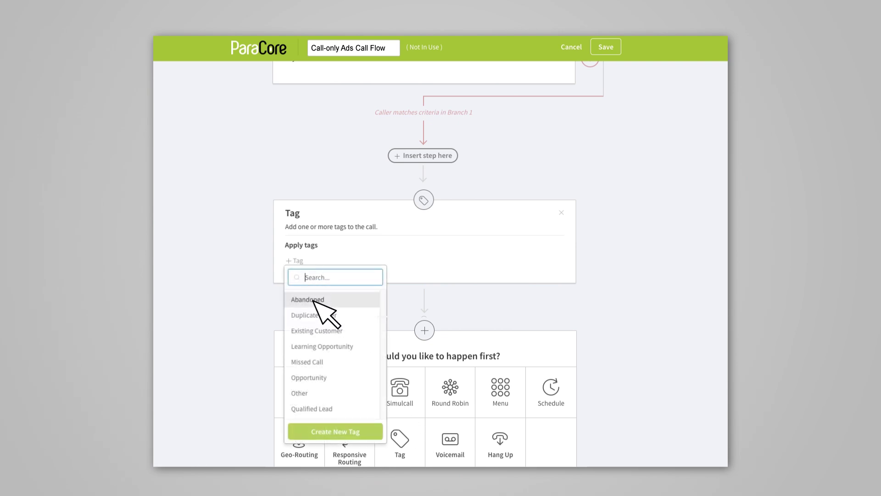
{"action": "left_click", "coordinate": [338, 359]}
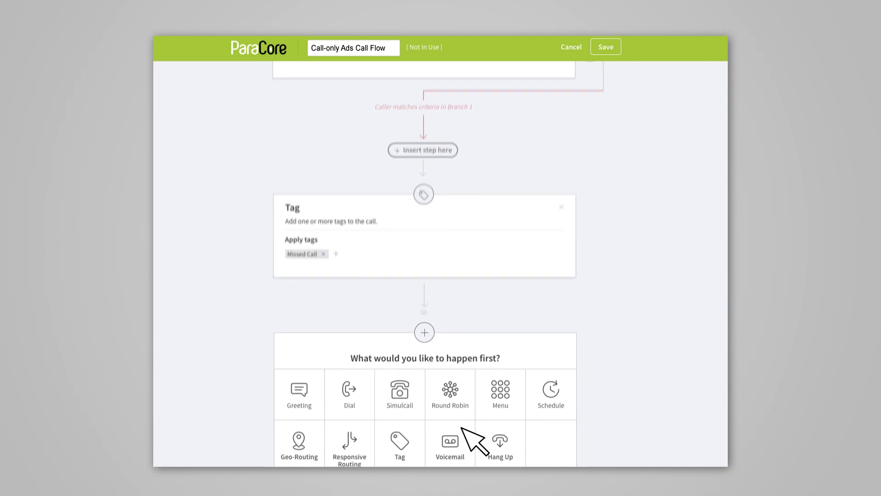
{"action": "left_click", "coordinate": [449, 443]}
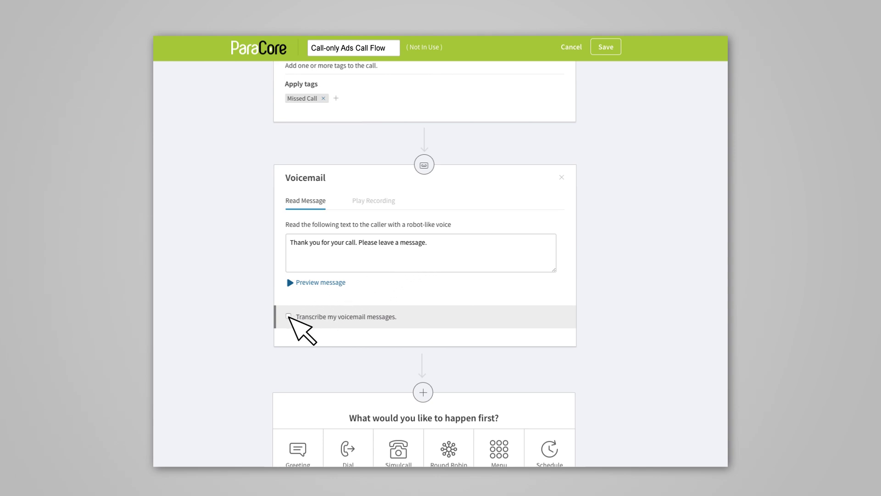
{"action": "left_click", "coordinate": [289, 315]}
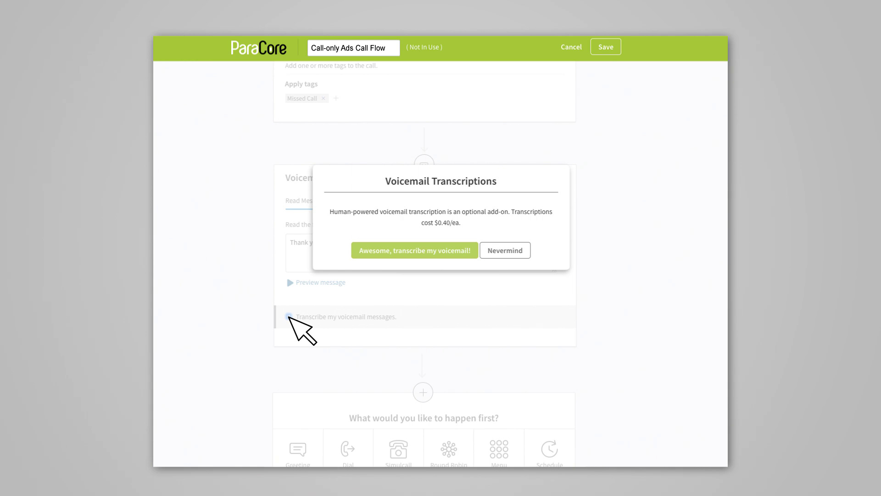
Accept voicemail transcription and end the flow with a Hang Up step
{"action": "left_click", "coordinate": [433, 252]}
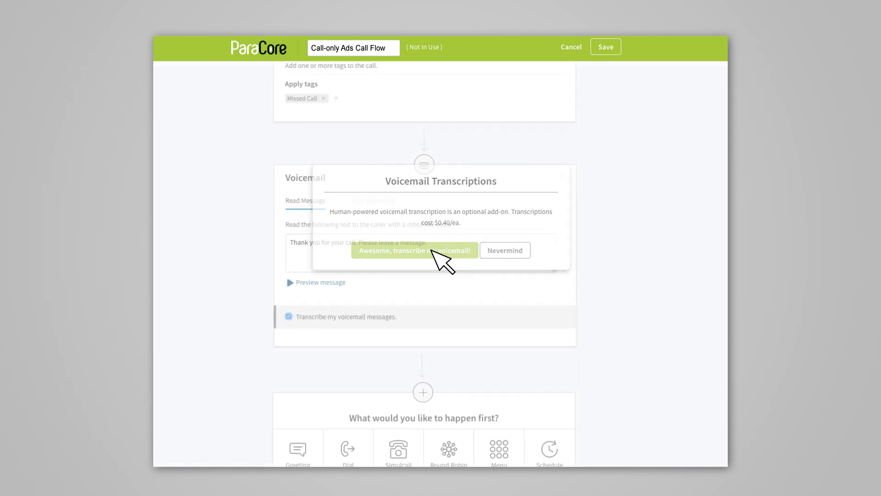
{"action": "scroll", "coordinate": [454, 310], "scroll_direction": "down", "scroll_amount": 2}
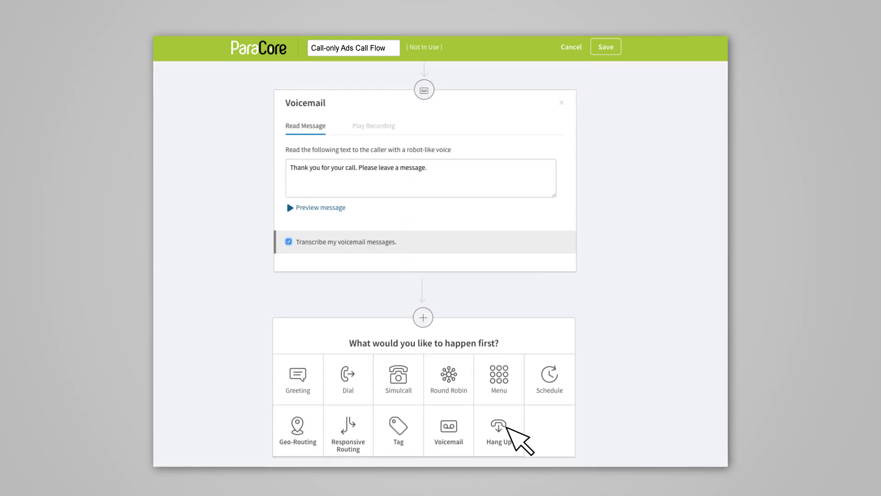
{"action": "left_click", "coordinate": [507, 423]}
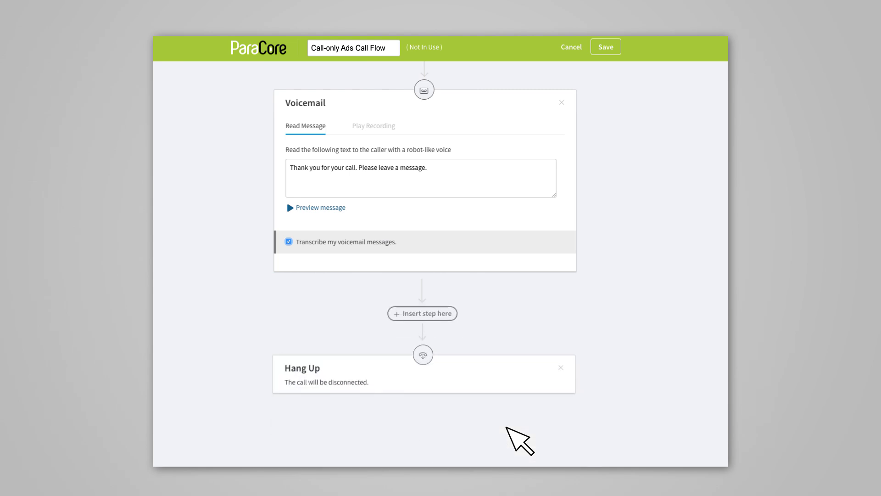